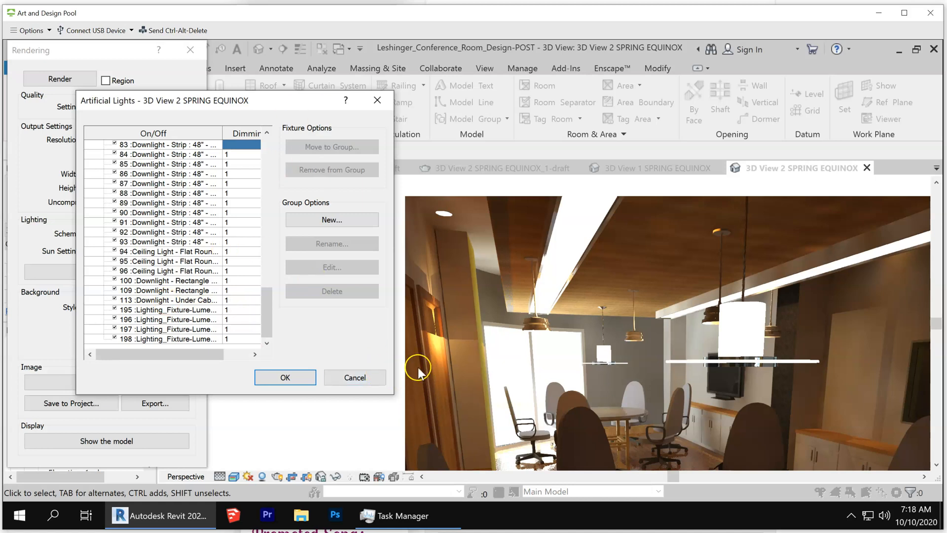
Cancel the artificial lights settings and close both the 3D View 1 SPRING EQUINOX view and its draft rendering
left_click(355, 377)
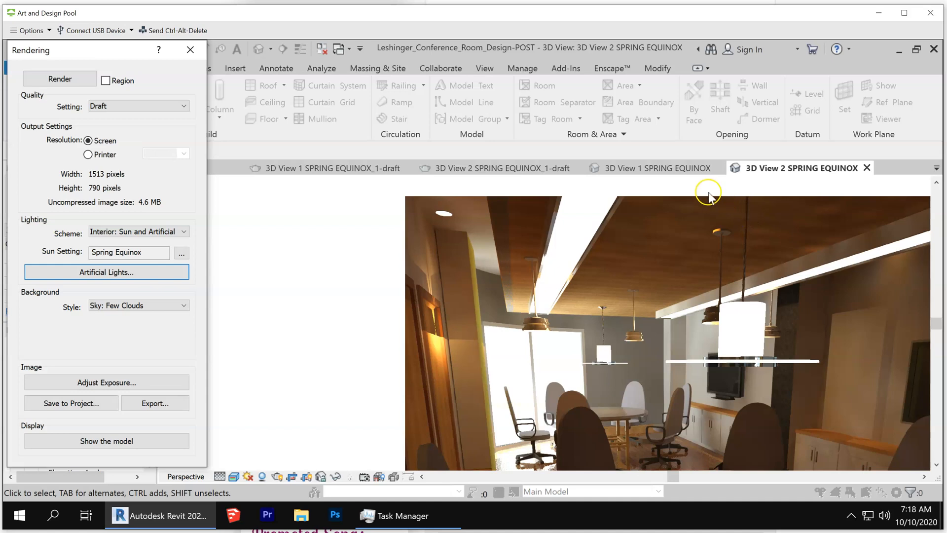
left_click(665, 174)
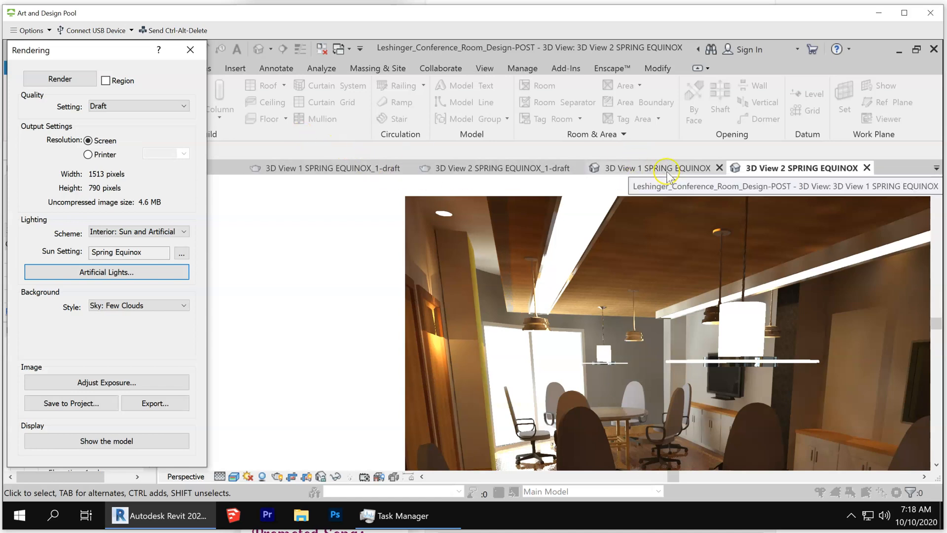
left_click(666, 171)
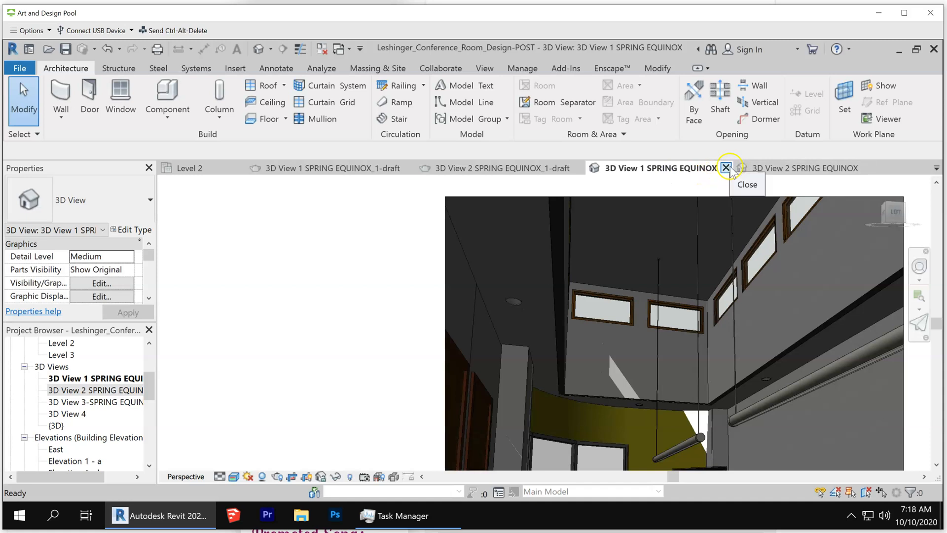
left_click(727, 168)
left_click(531, 175)
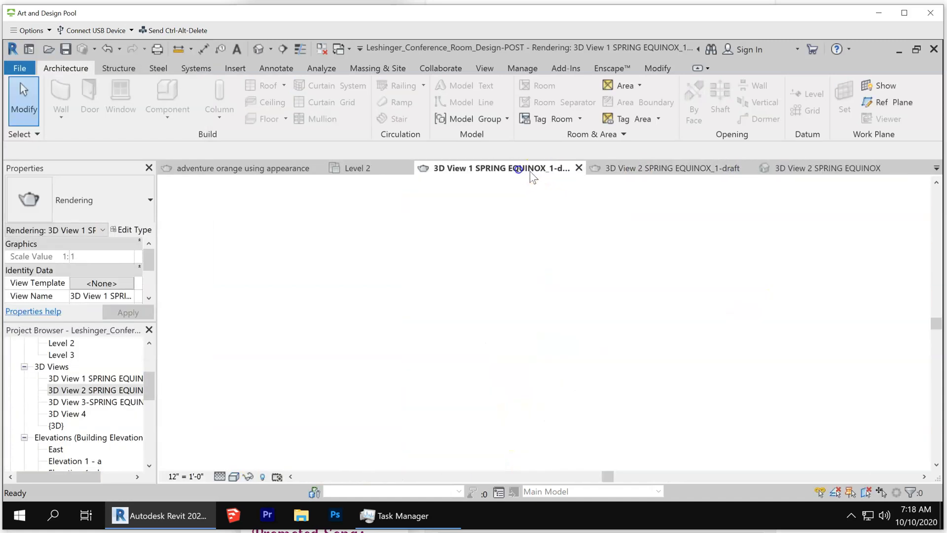
left_click(579, 168)
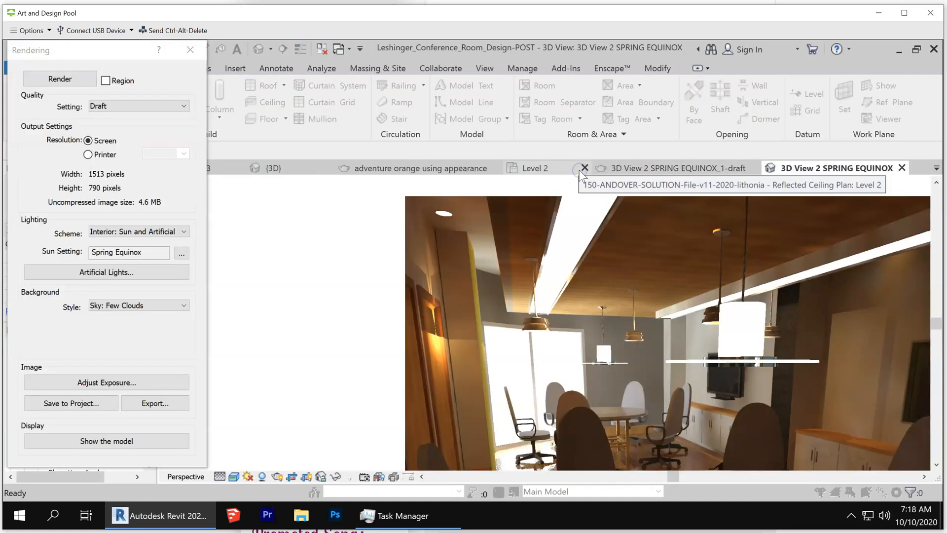
Examine the light fixture layout on the Level 2 reflected ceiling plan of the Andover project
left_click(532, 169)
scroll(585, 306, "down", 5)
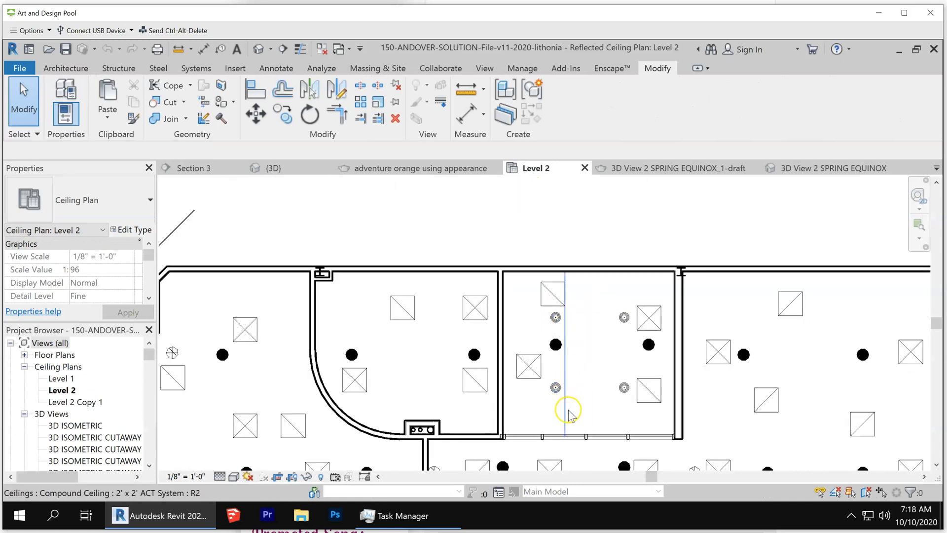
scroll(568, 409, "up", 4)
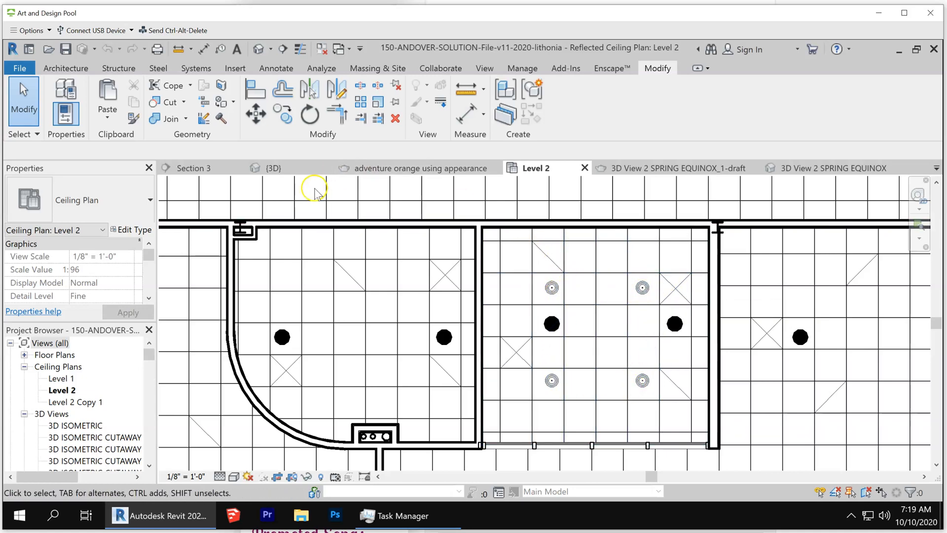
Examine the pendant lighting in the "adventure orange using appearance" rendering and close that view
left_click(388, 170)
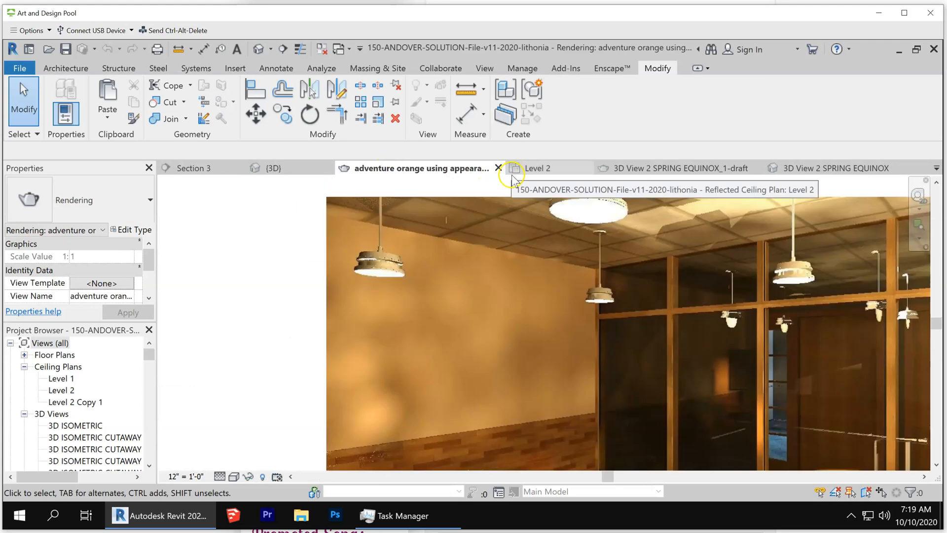
scroll(670, 343, "down", 1)
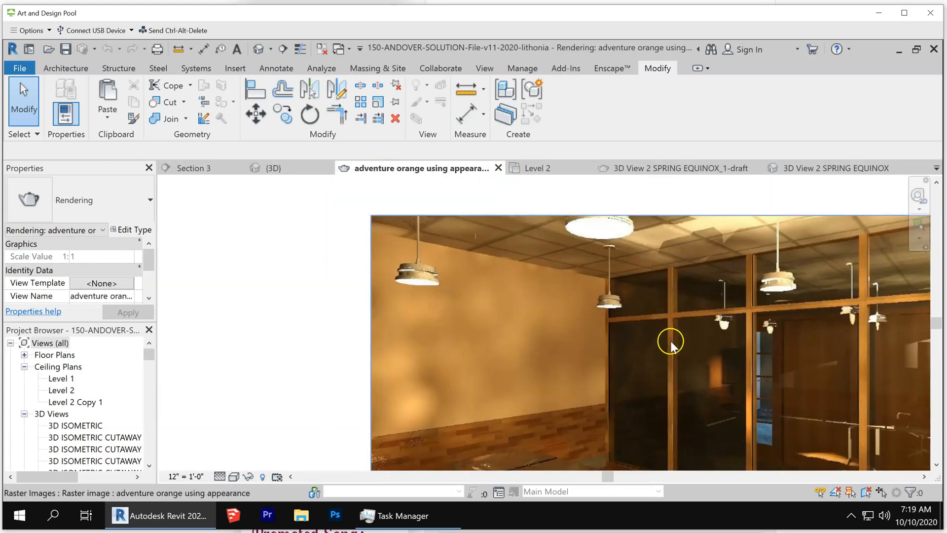
scroll(582, 308, "down", 1)
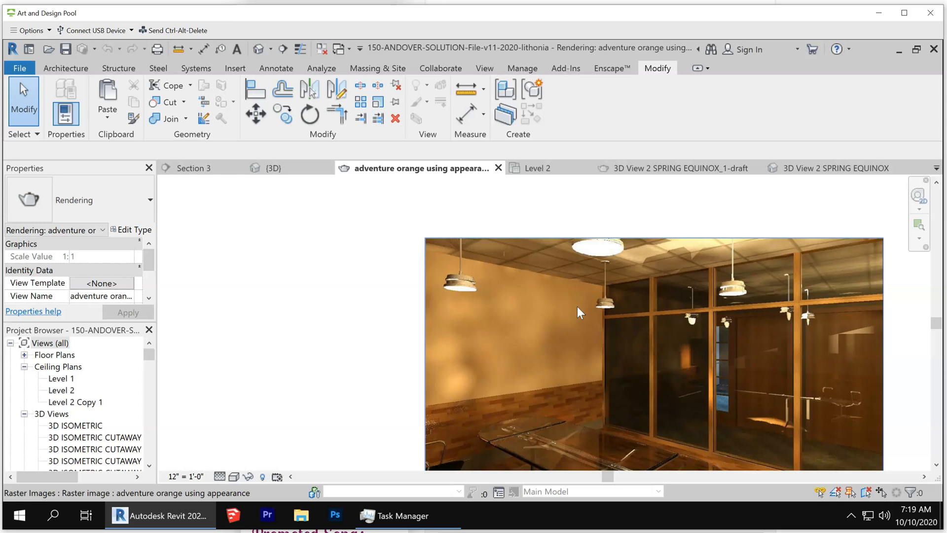
left_click(560, 295)
left_click(402, 324)
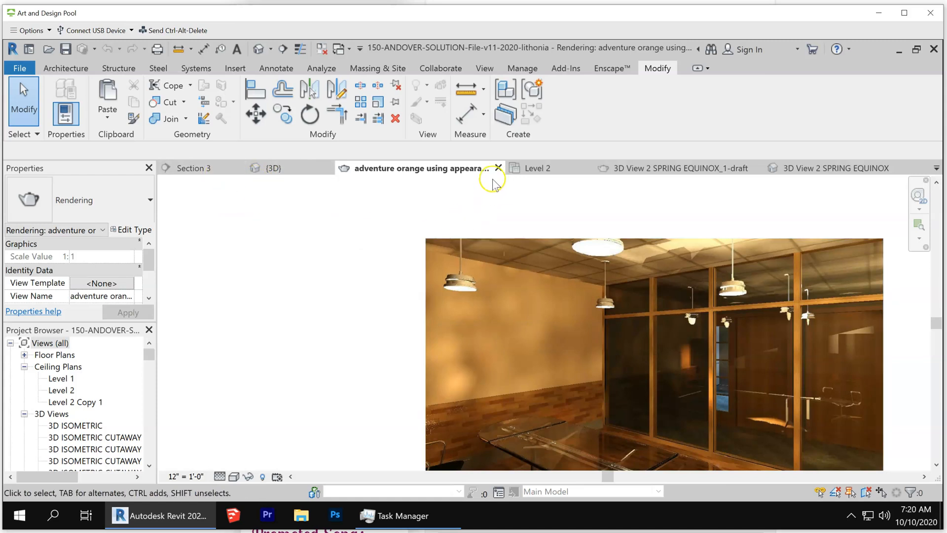
left_click(498, 168)
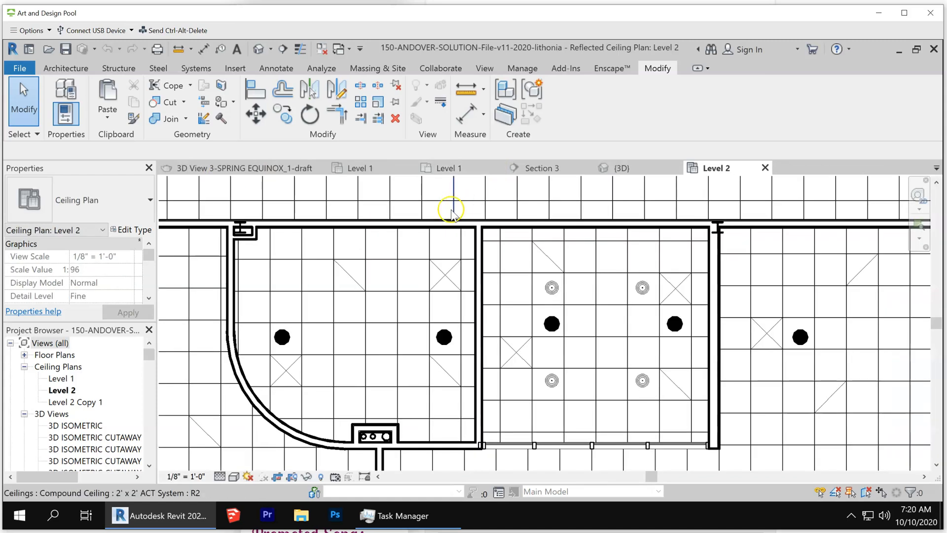
Examine the fixtures on the conference room project's Level 1 reflected ceiling plan and reopen 3D View 2 SPRING EQUINOX
left_click(359, 167)
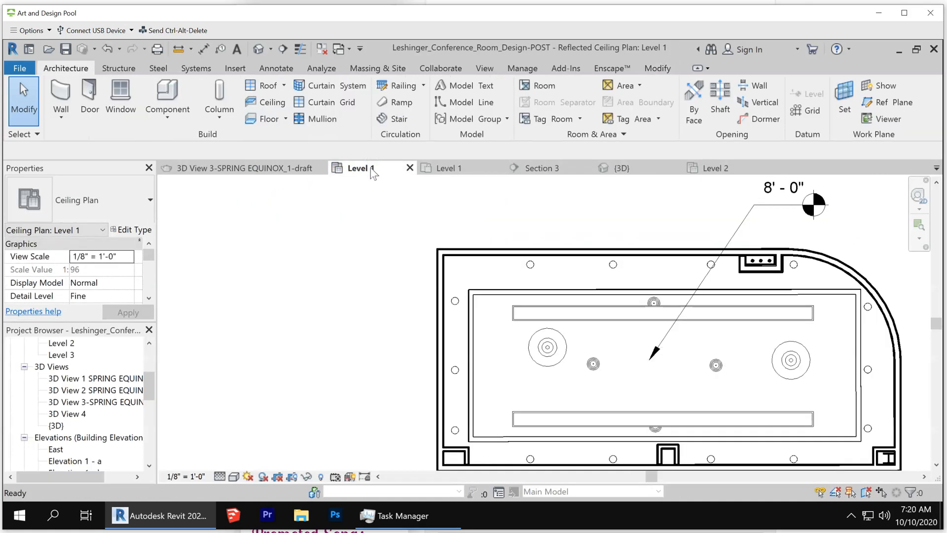
scroll(467, 313, "down", 1)
scroll(613, 436, "down", 1)
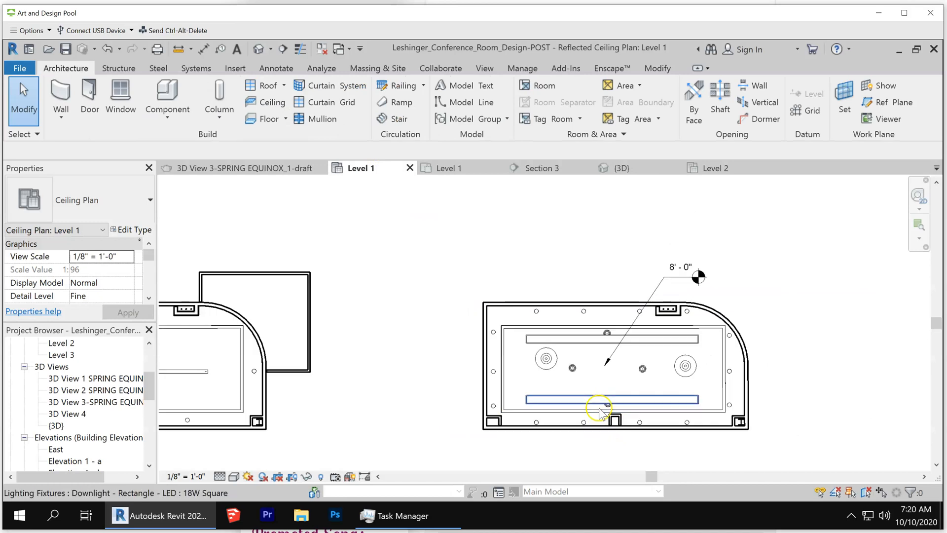
scroll(627, 381, "down", 1)
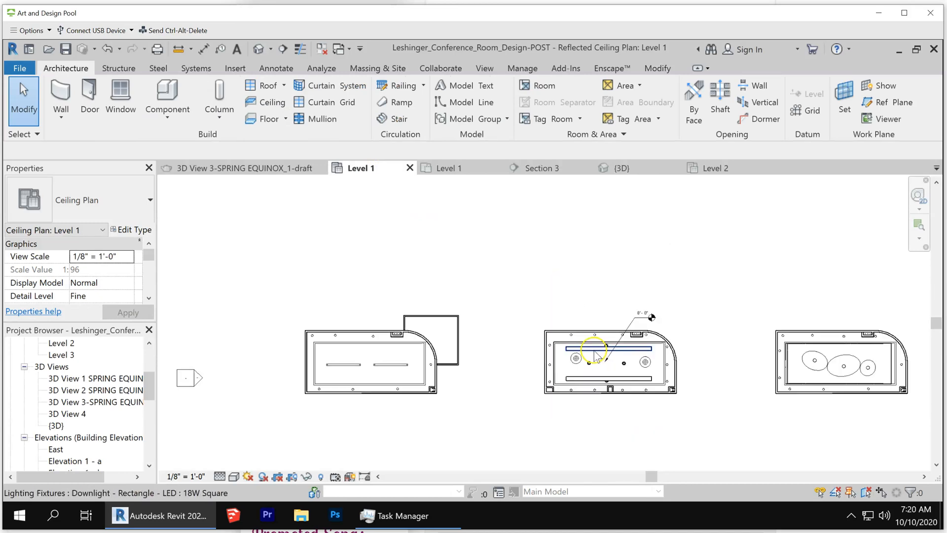
scroll(623, 392, "up", 3)
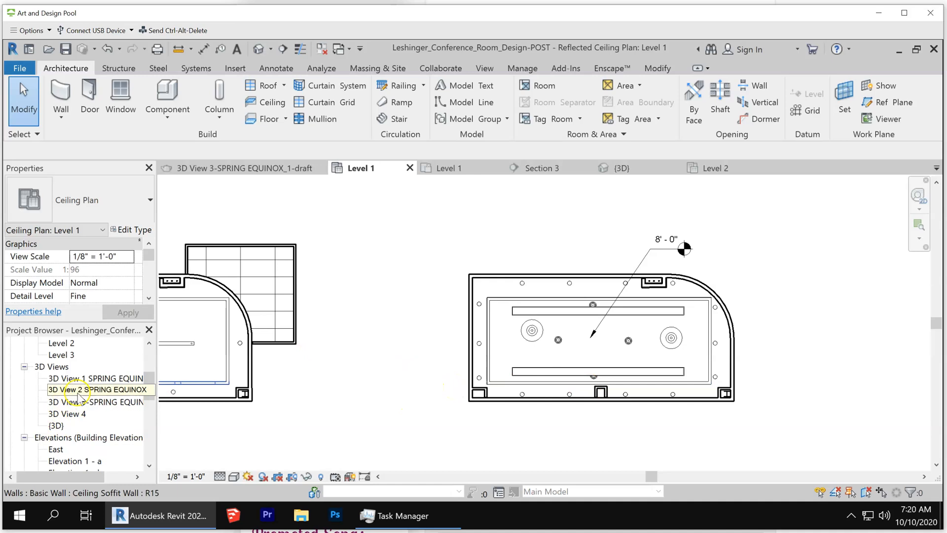
left_click(97, 390)
double_click(97, 389)
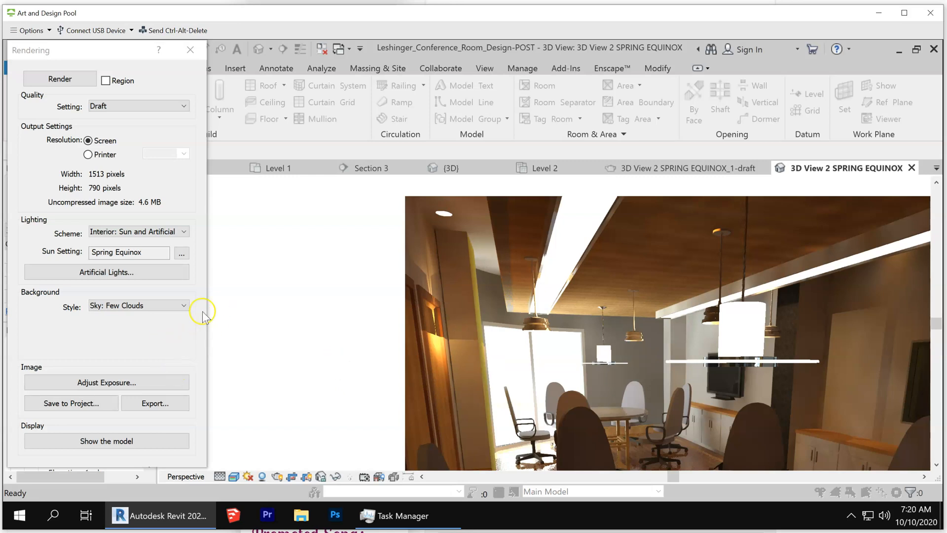
left_click(142, 272)
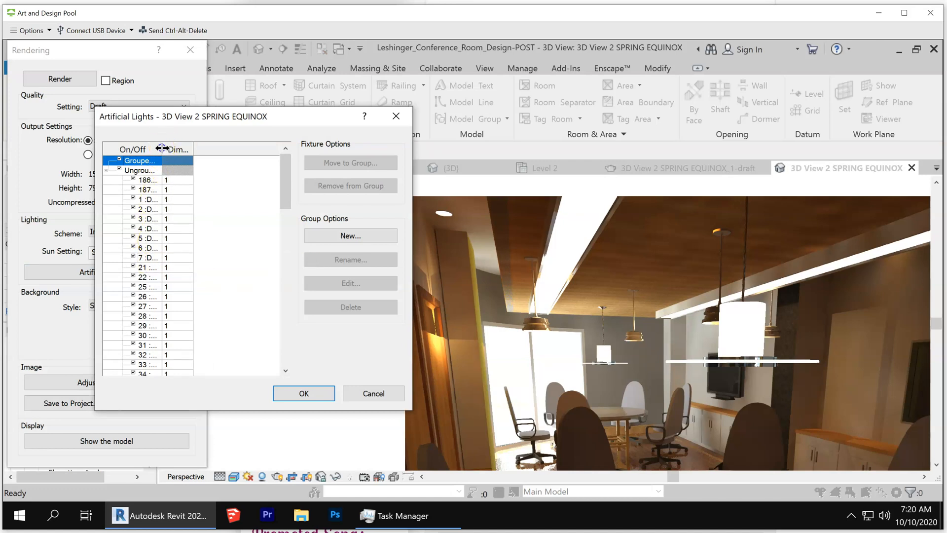
left_click_drag(204, 148, 231, 148)
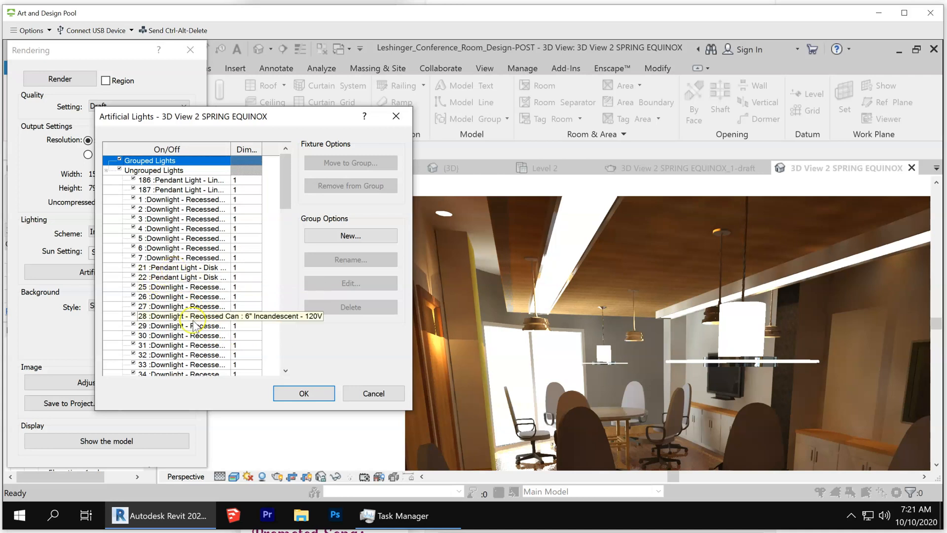
left_click(187, 269)
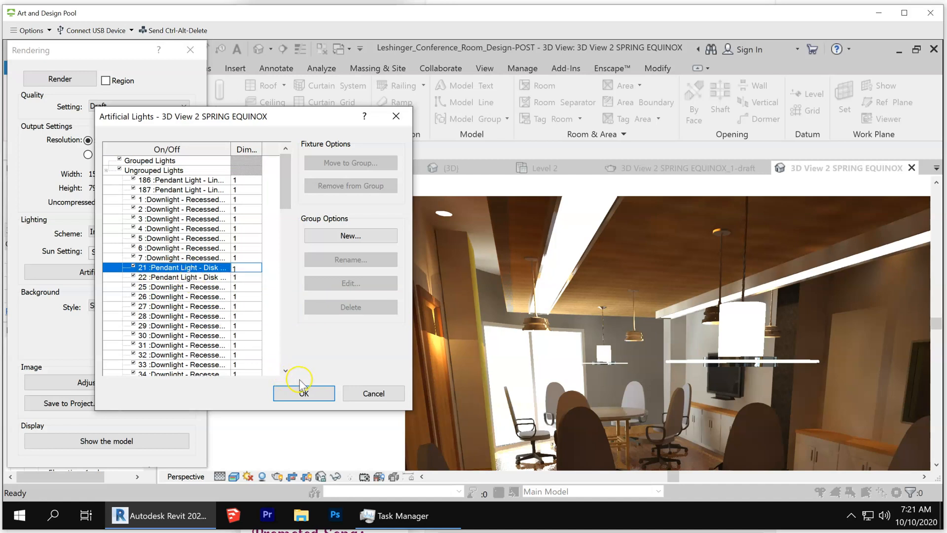
left_click(362, 392)
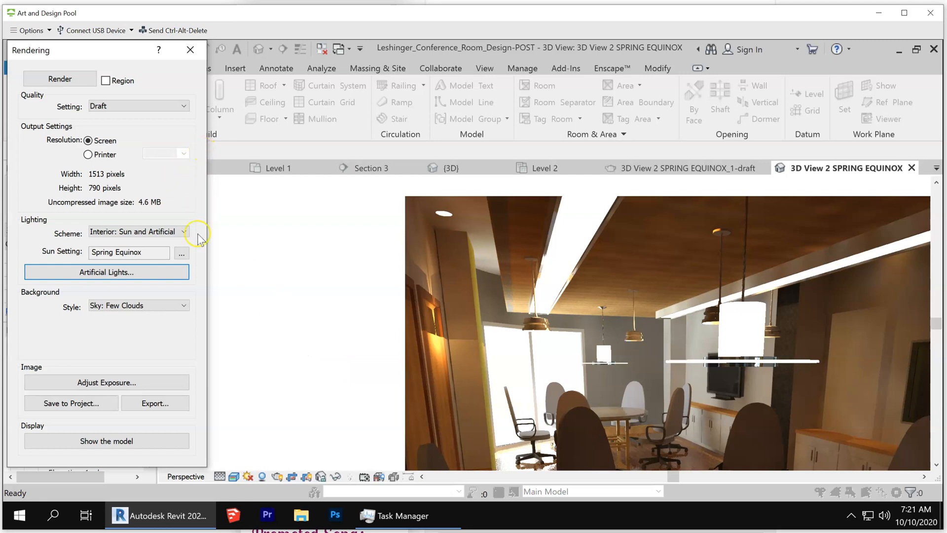
Show the model instead of the rendering in 3D View 2 and set its visual style to Hidden Line
left_click(124, 441)
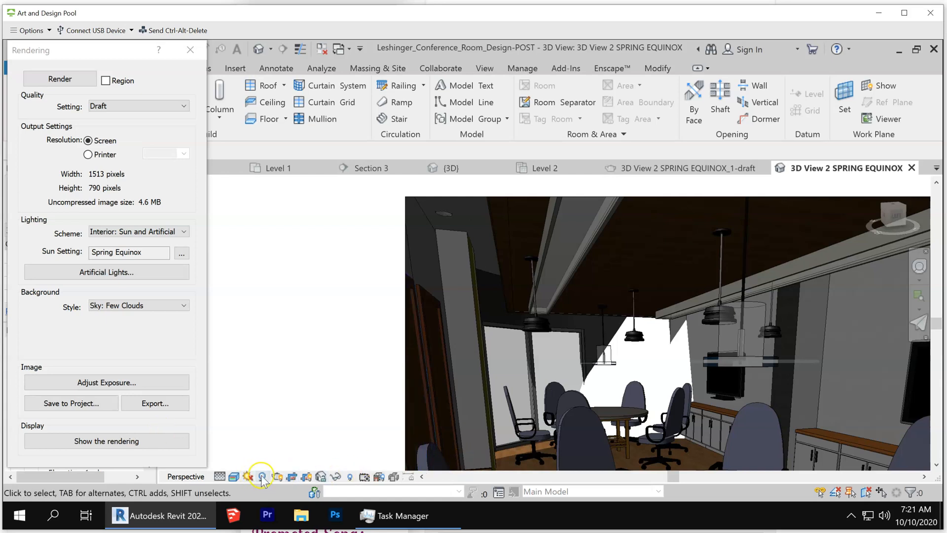
left_click(234, 476)
left_click(294, 416)
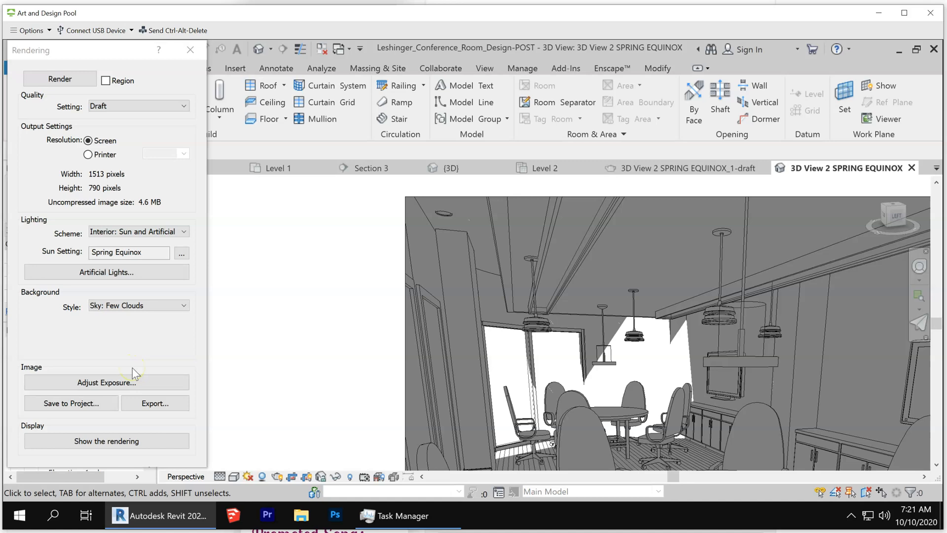
Open the artificial lights list for 3D View 2 and widen the On/Off column to make the fixture names readable
left_click(144, 275)
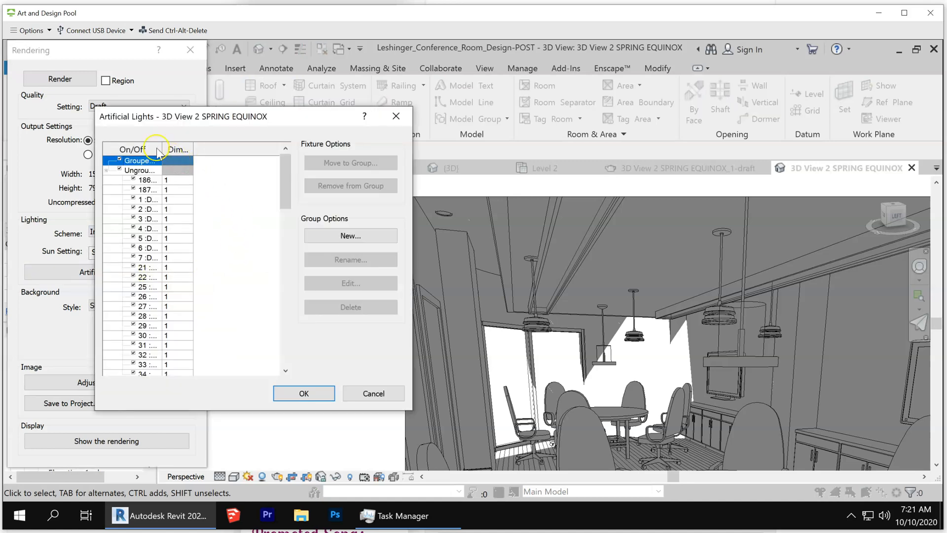
left_click_drag(162, 147, 228, 151)
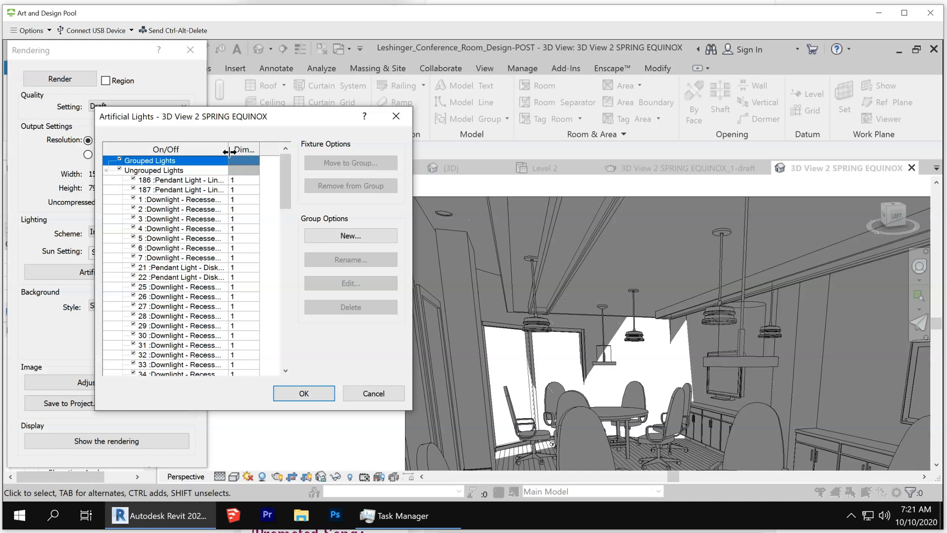
left_click_drag(229, 147, 255, 149)
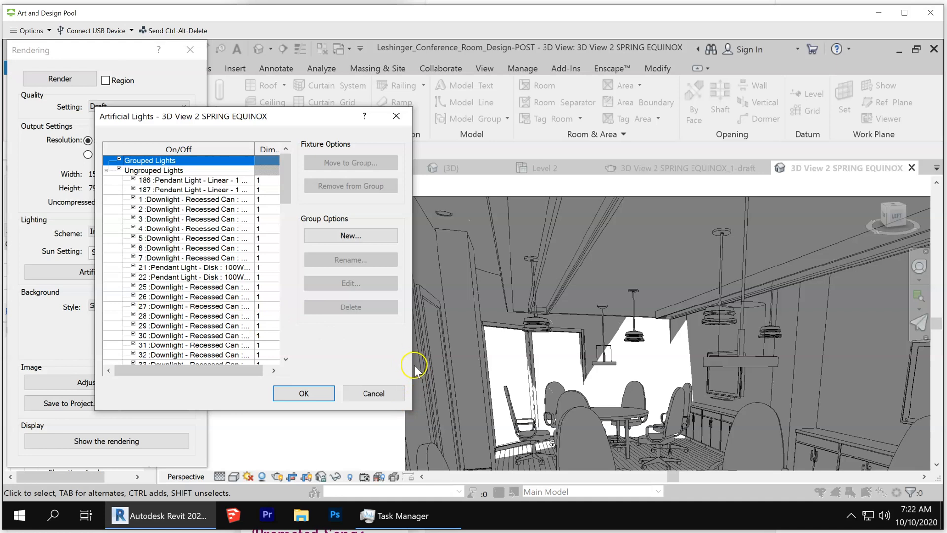
left_click_drag(254, 149, 265, 149)
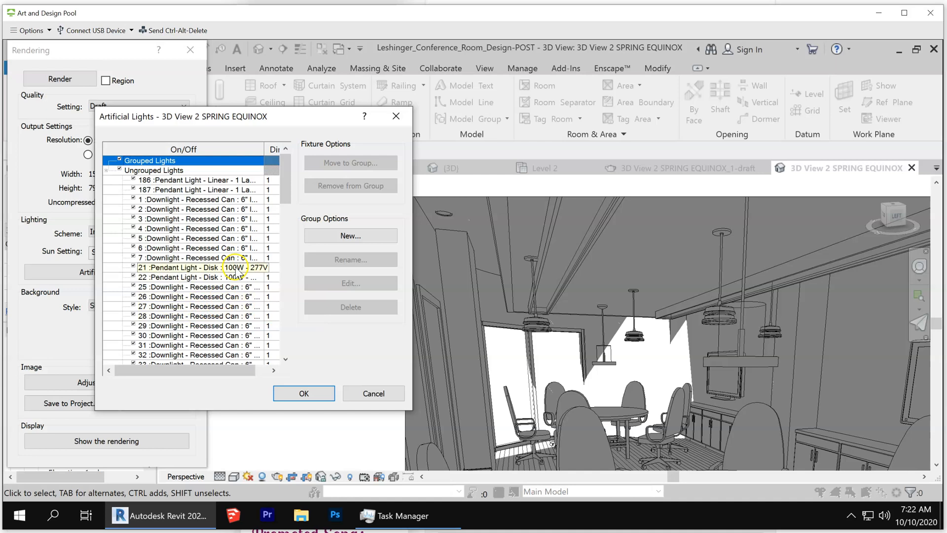
Select rectangular LED downlights 100 and 109 and create a light group named with a person's first name followed by "1 long"
scroll(222, 281, "down", 4)
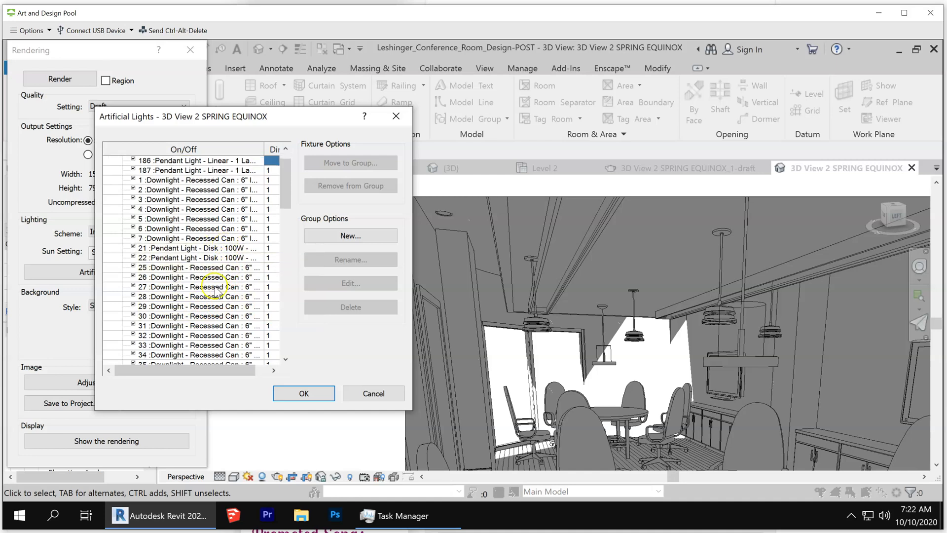
scroll(215, 296, "down", 2)
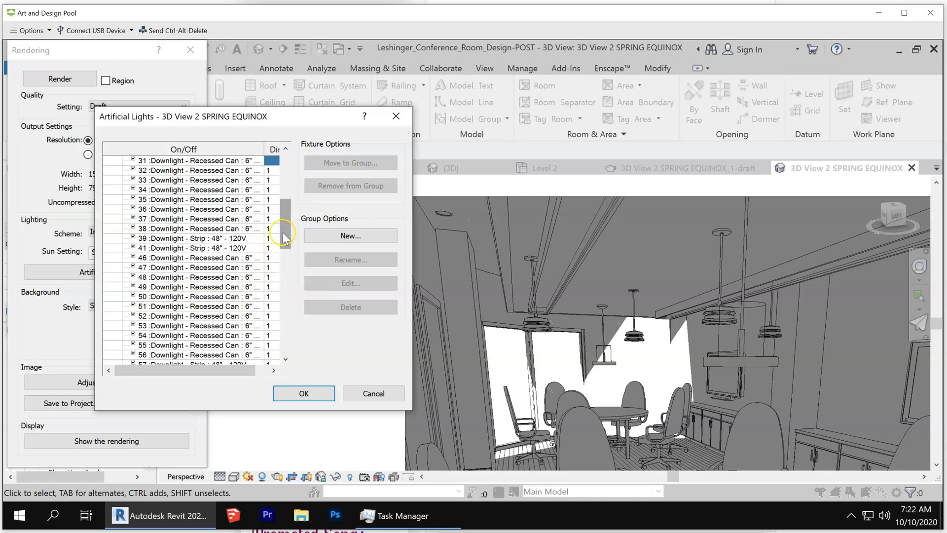
left_click_drag(284, 237, 270, 346)
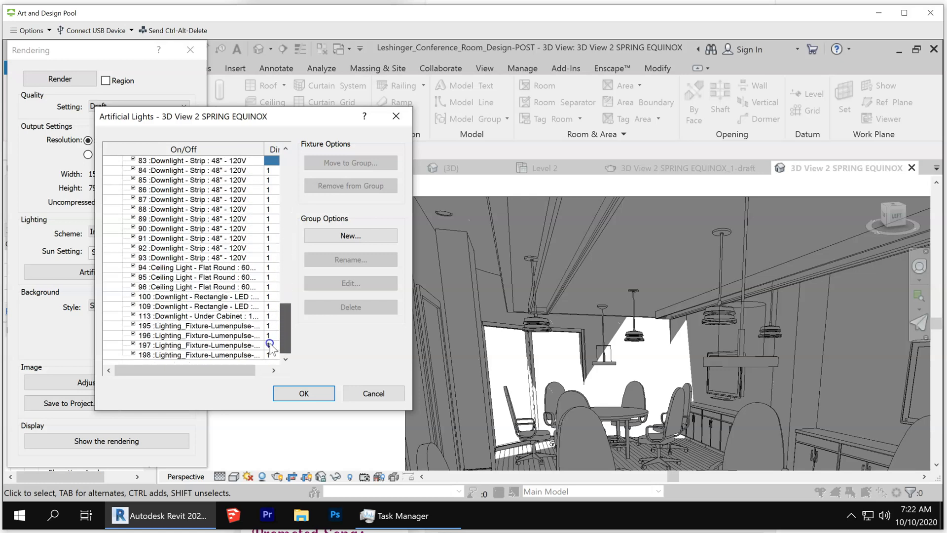
left_click_drag(270, 345, 270, 345)
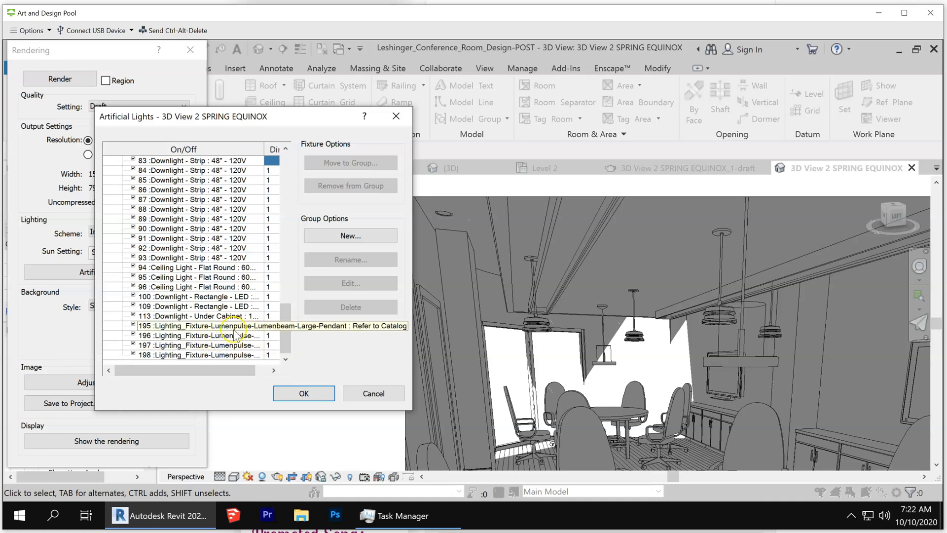
left_click(208, 297)
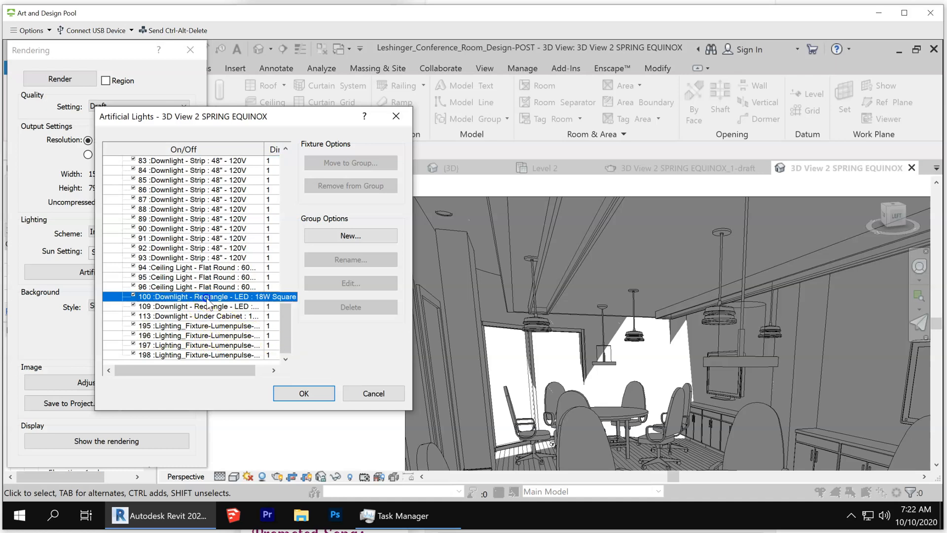
left_click(197, 306, "shift")
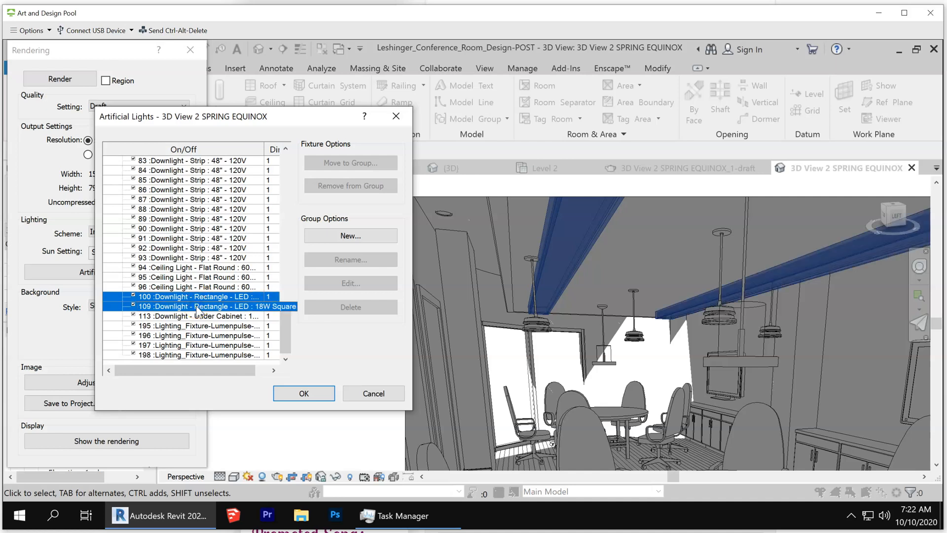
left_click(351, 236)
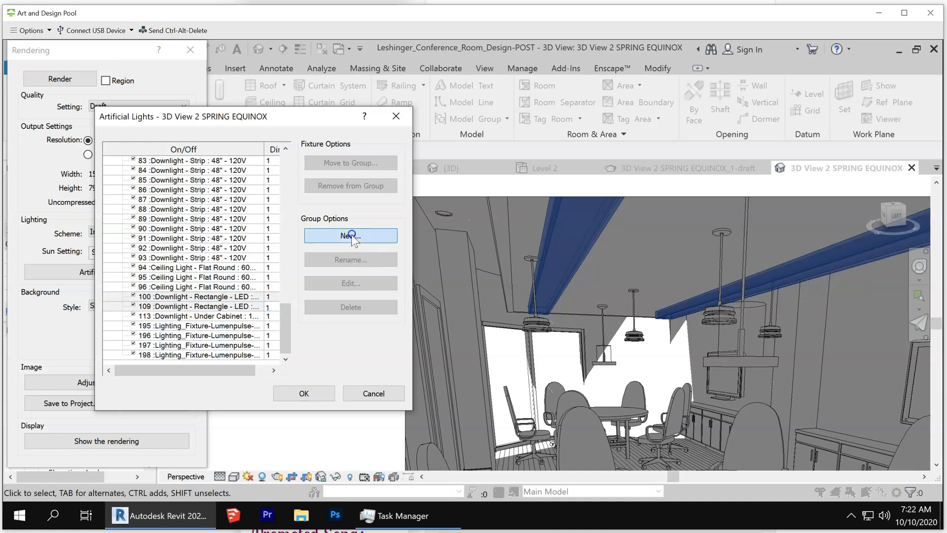
type("ch")
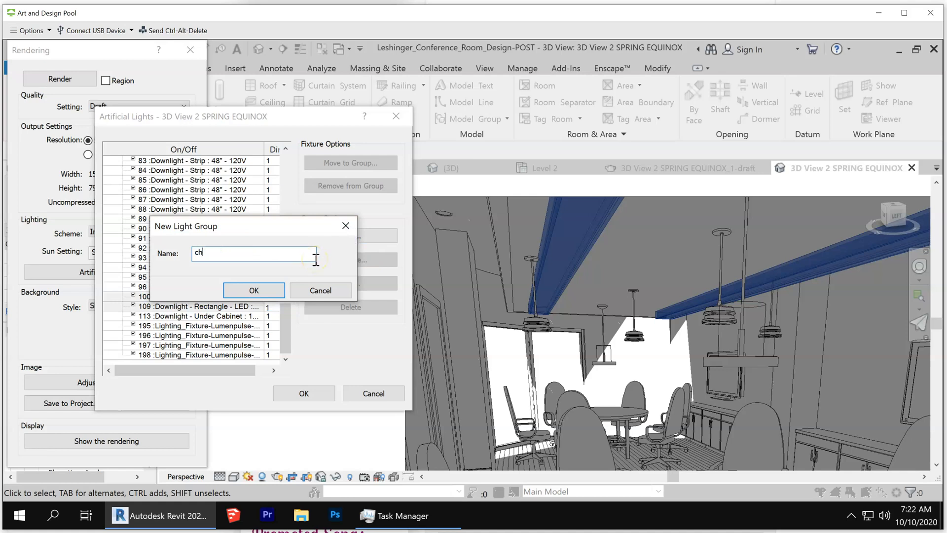
type("ris 1 long")
left_click(265, 290)
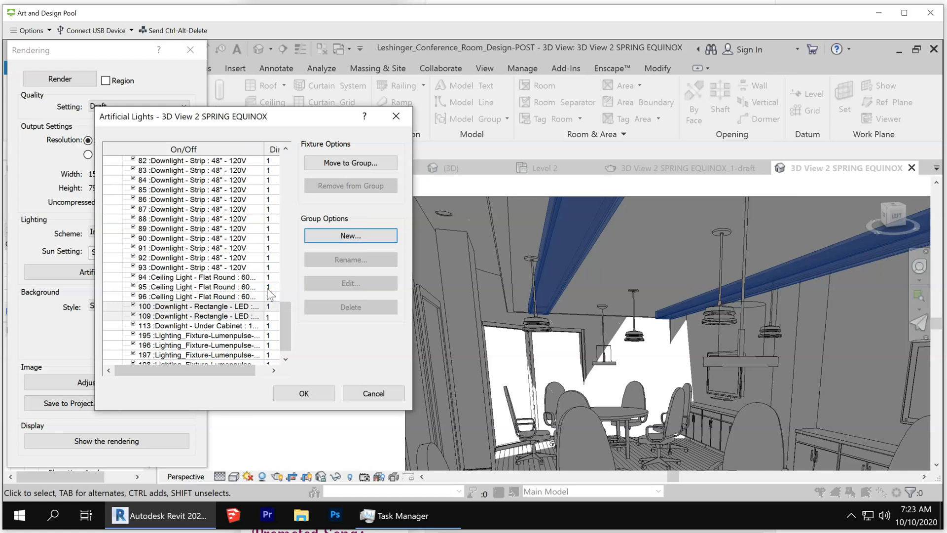
Move the selected rectangular LED downlights 100 and 109 into the light group ending in "1 long"
left_click(349, 170)
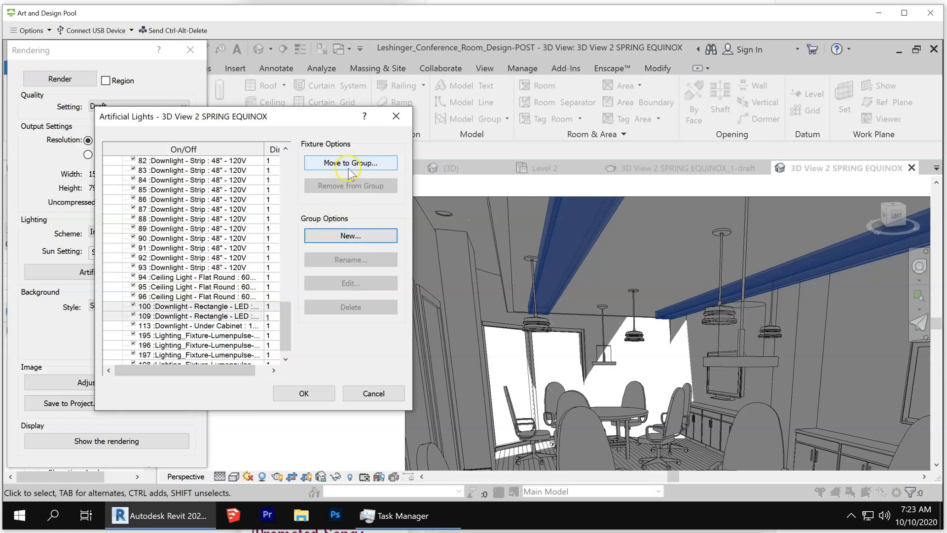
left_click(252, 284)
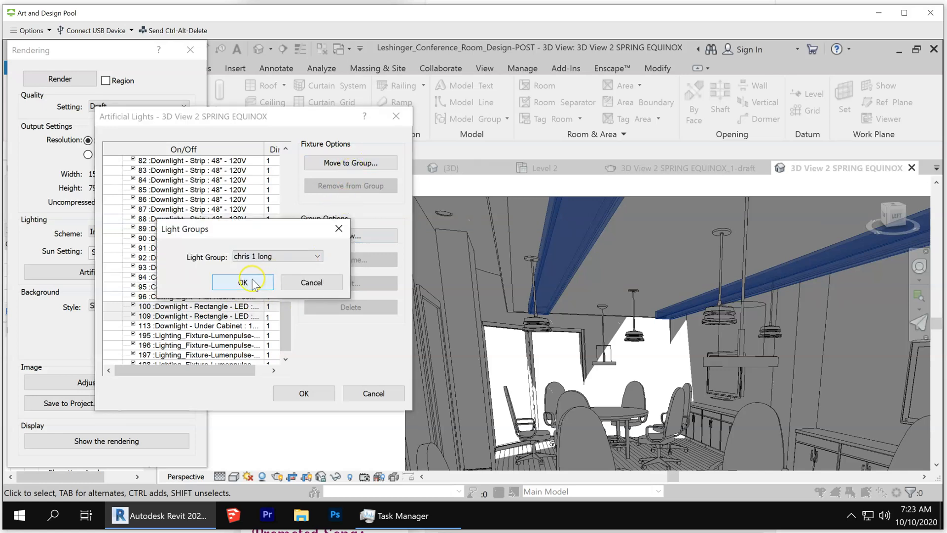
left_click_drag(280, 329, 282, 173)
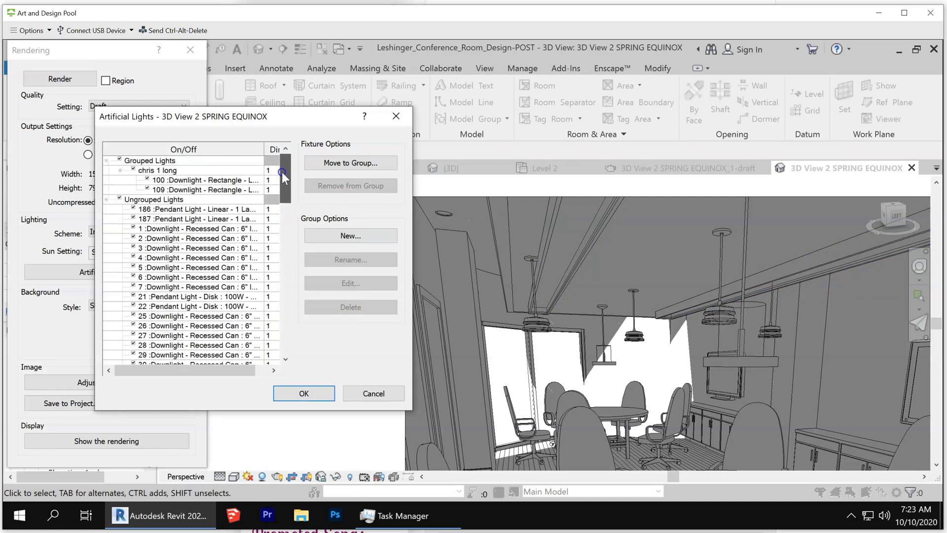
Select the 48" - 120V strip downlights from 57 through 93 and create a light group named NIC
left_click_drag(282, 172, 275, 249)
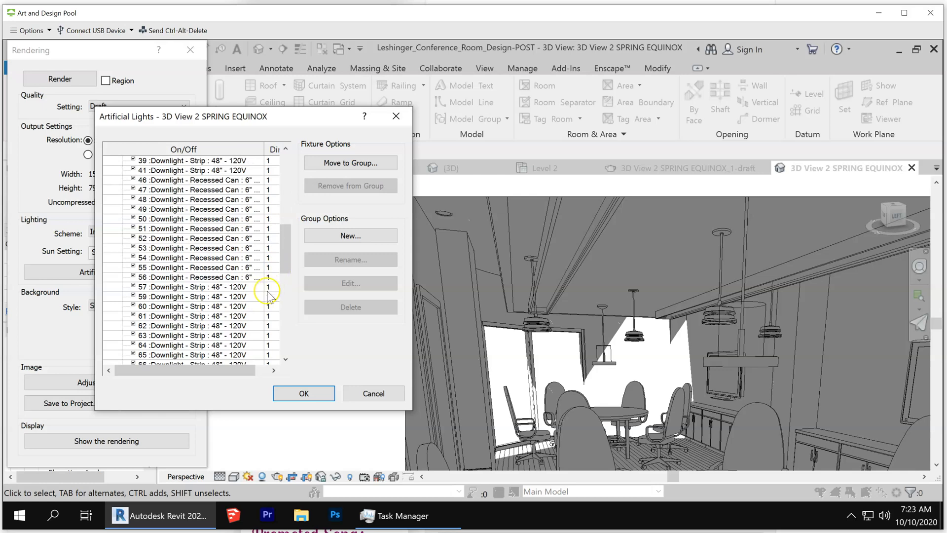
left_click(284, 260)
left_click_drag(282, 259, 283, 280)
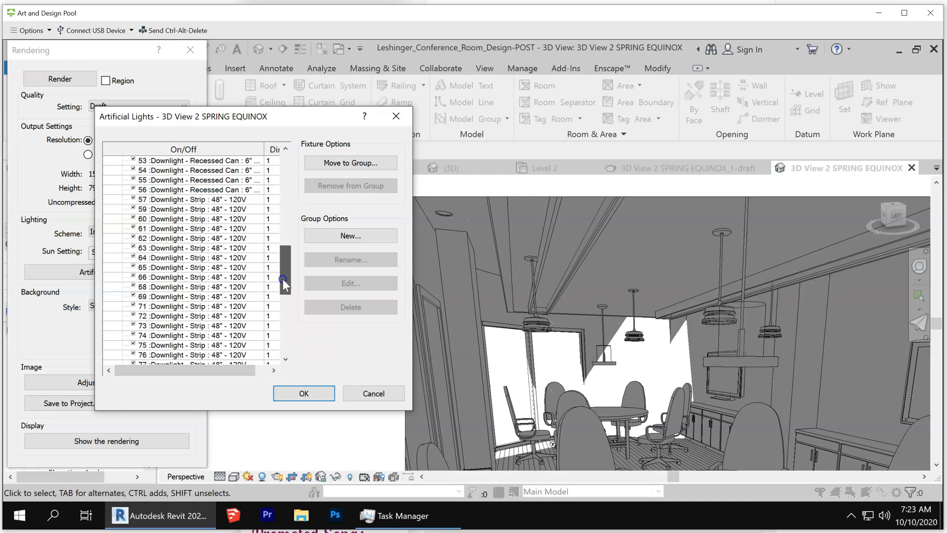
left_click(236, 199)
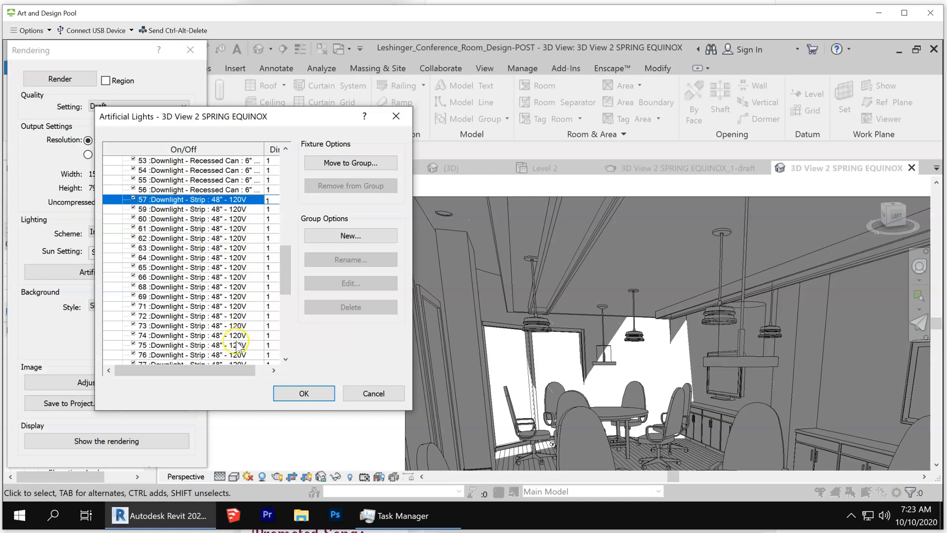
scroll(229, 334, "down", 1)
scroll(230, 334, "down", 4)
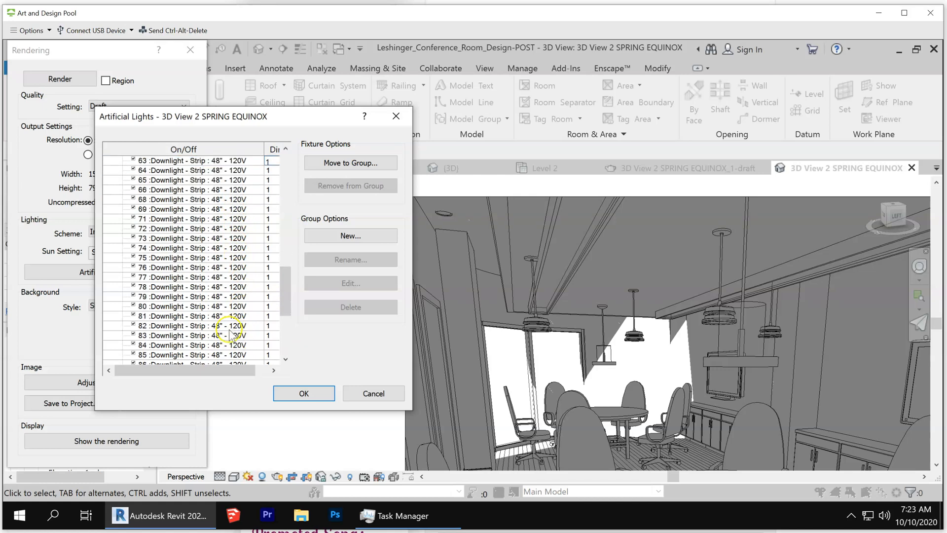
scroll(224, 338, "down", 1)
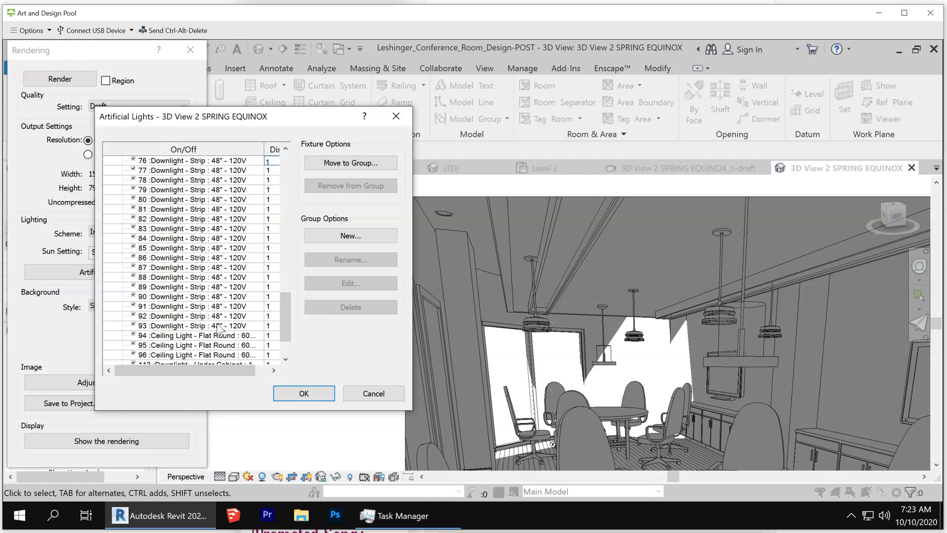
left_click(216, 335)
left_click(193, 326, "shift")
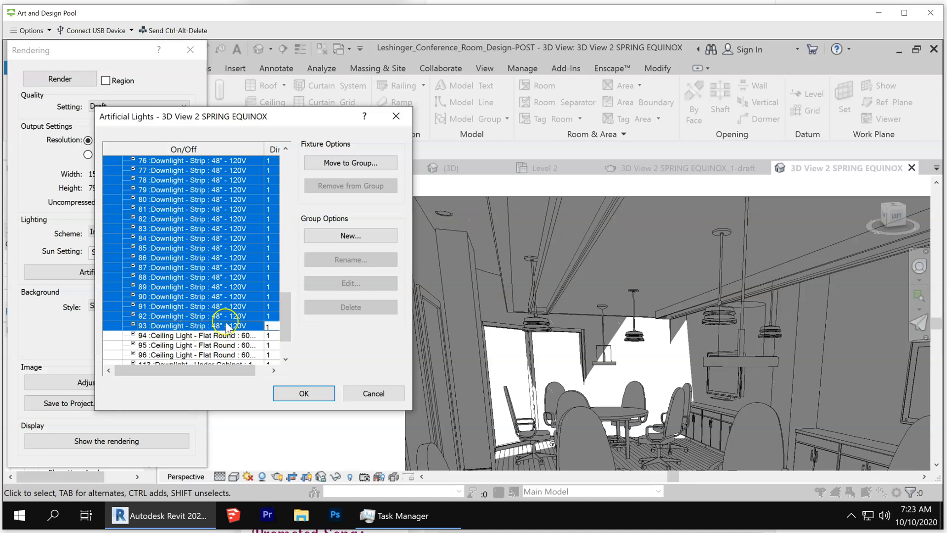
left_click(351, 236)
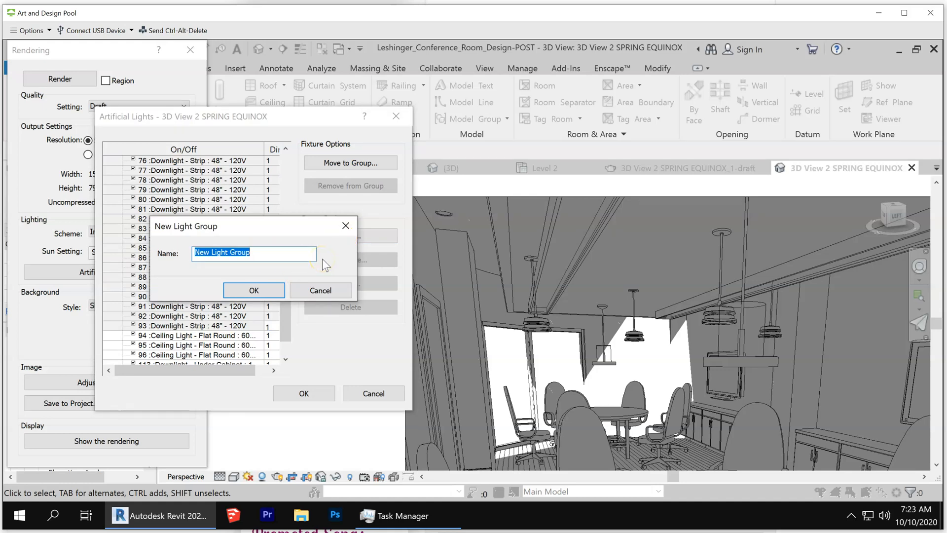
type("NIC")
left_click(247, 290)
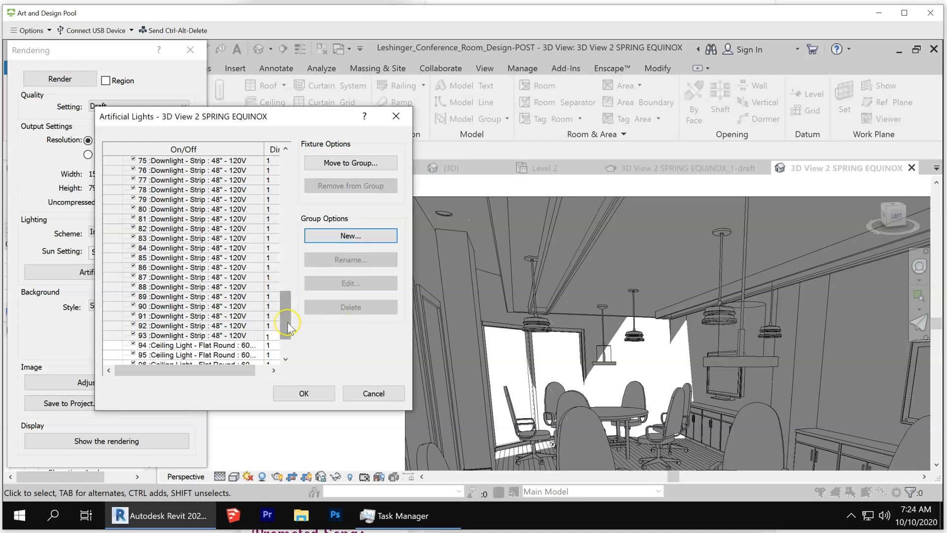
Move the selected strip downlights 57 through 93 into the NIC light group
left_click(350, 163)
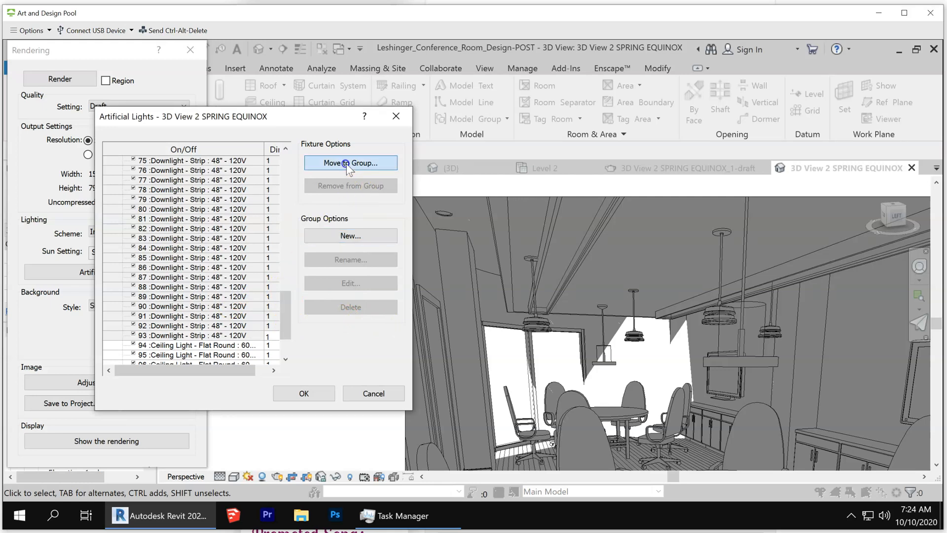
left_click(317, 256)
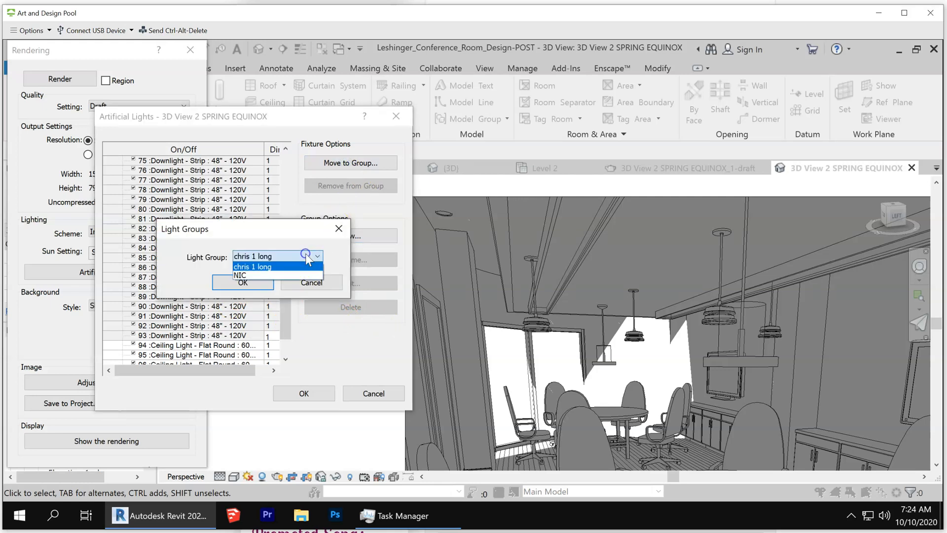
left_click(284, 276)
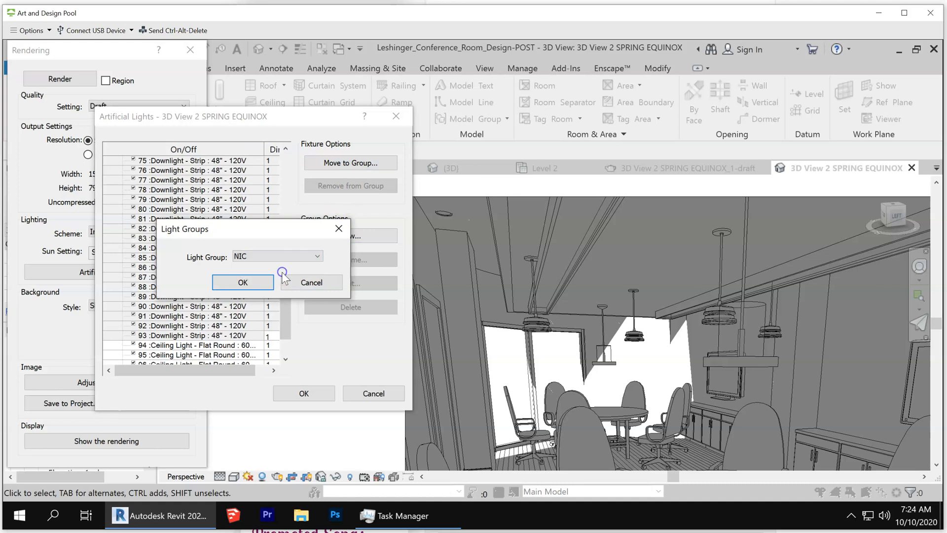
left_click(244, 282)
Switch off the whole NIC light group under Grouped Lights
scroll(287, 308, "up", 4)
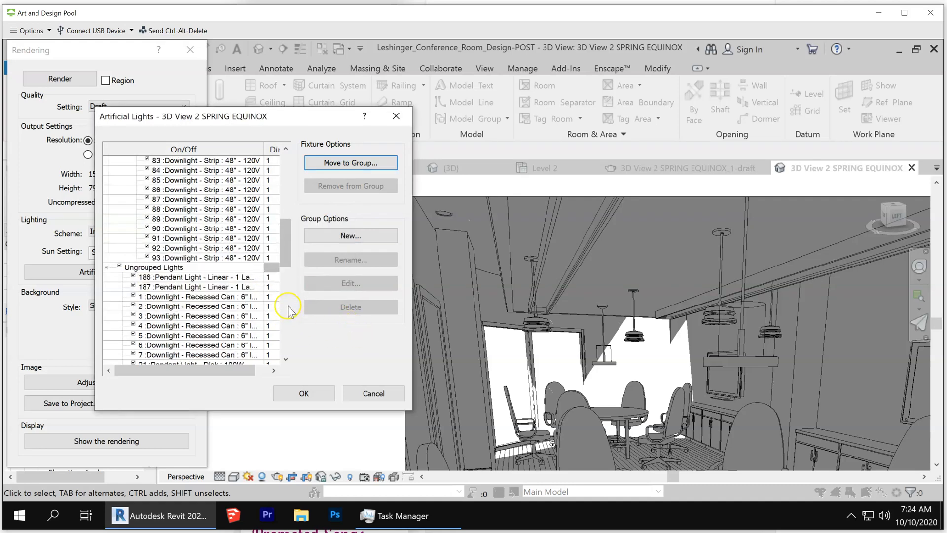
left_click_drag(294, 244, 277, 162)
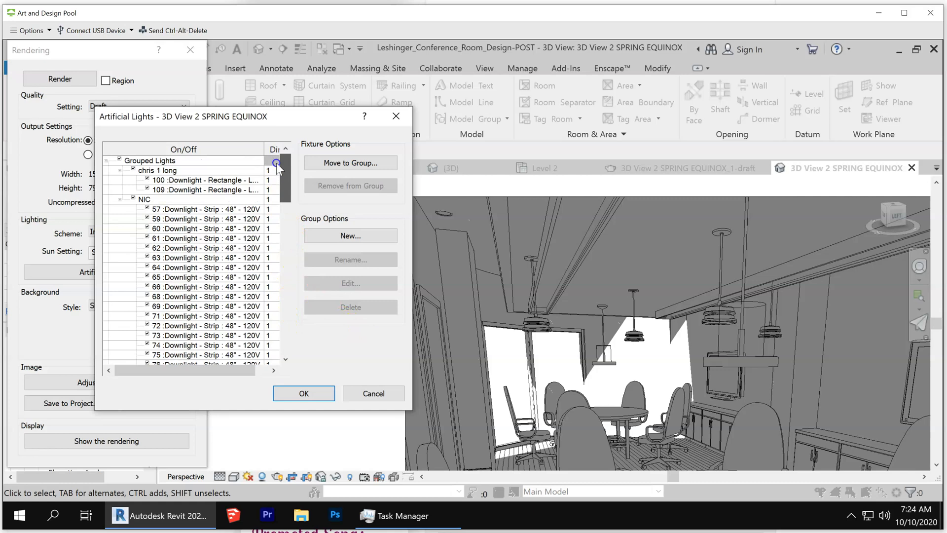
left_click(145, 199)
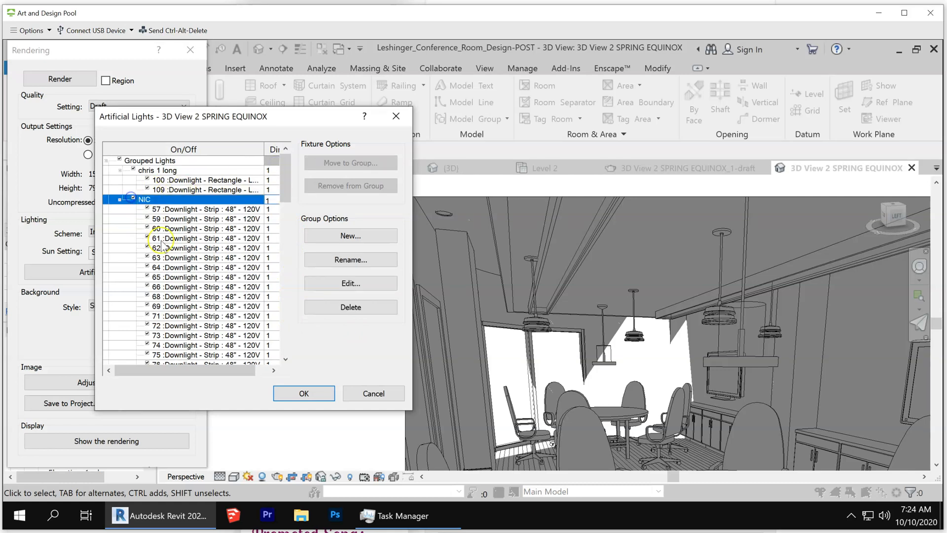
left_click(133, 198)
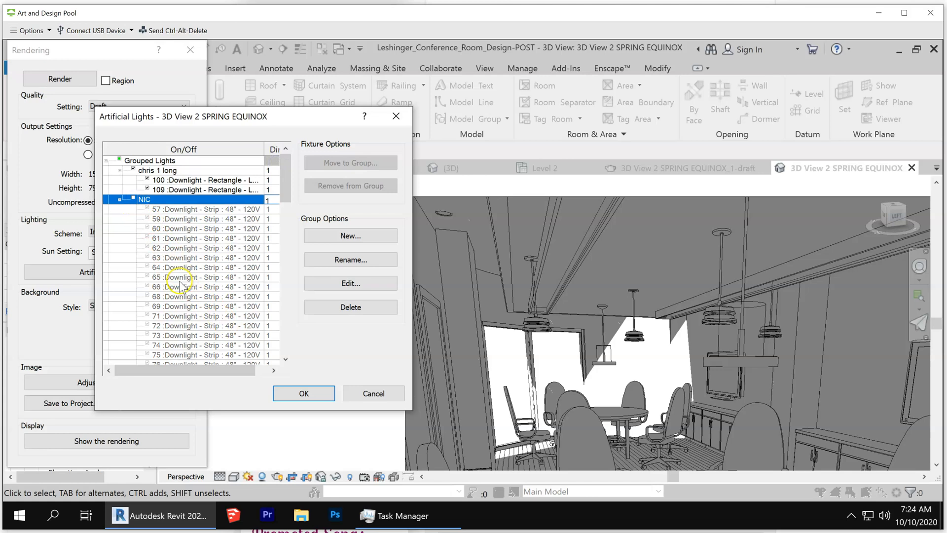